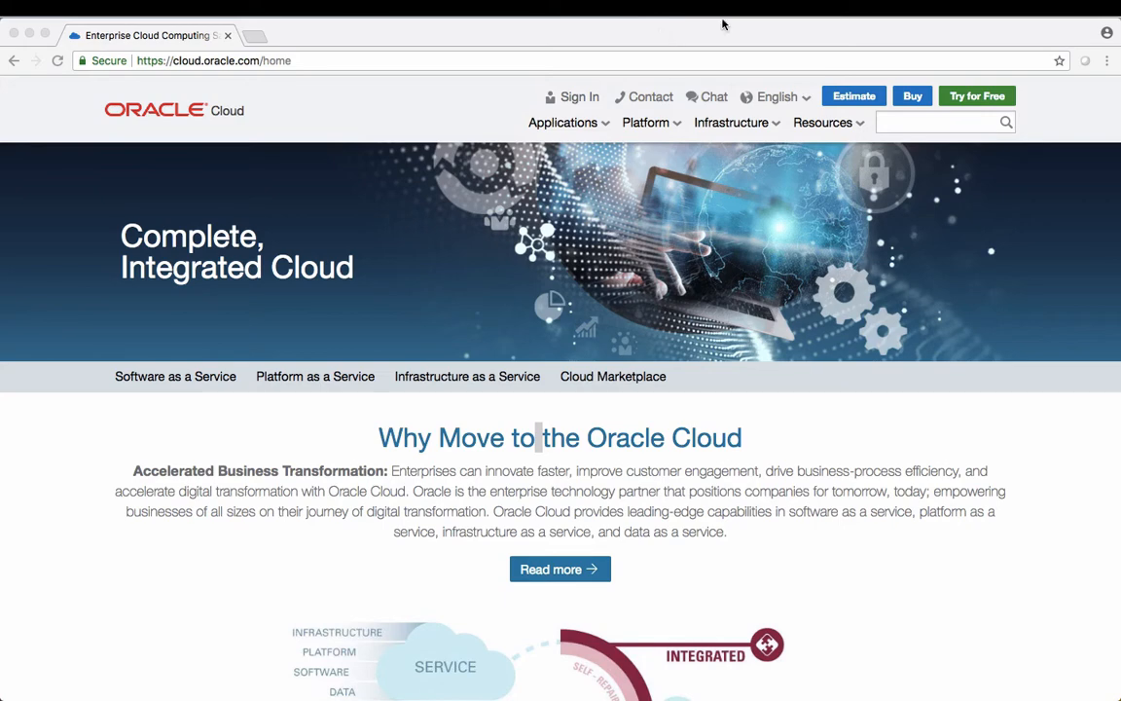
Enter the cloud account name on the Oracle Cloud sign-in page and continue to that account's login
click(591, 99)
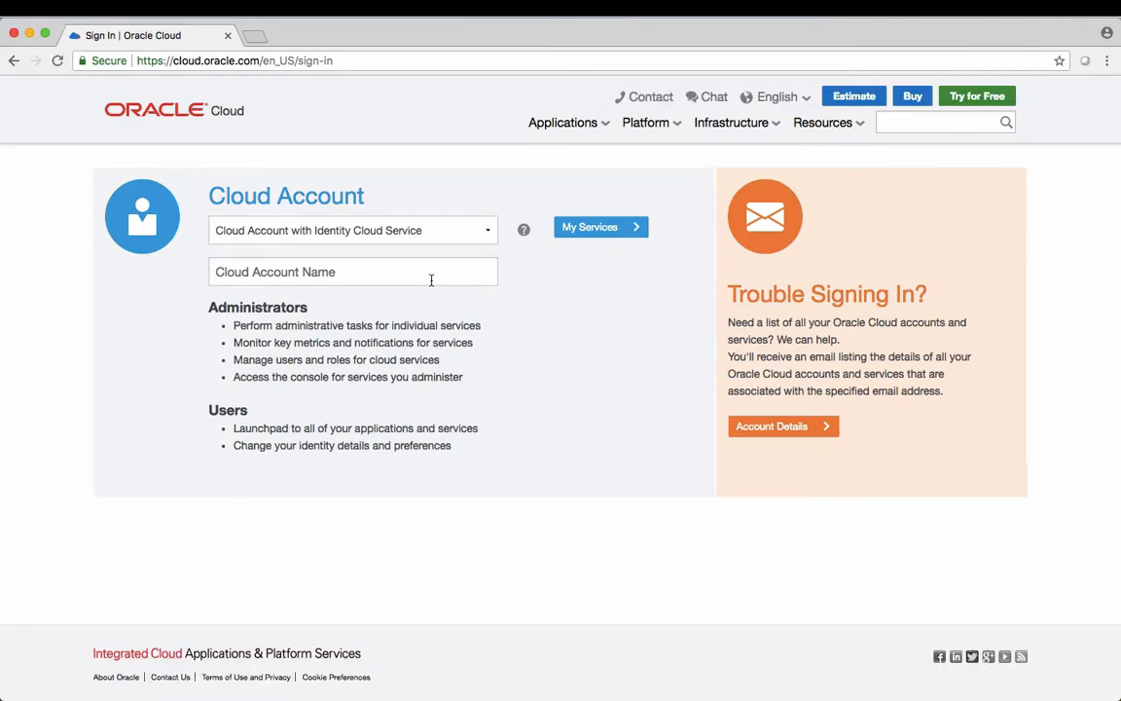
text(orad)
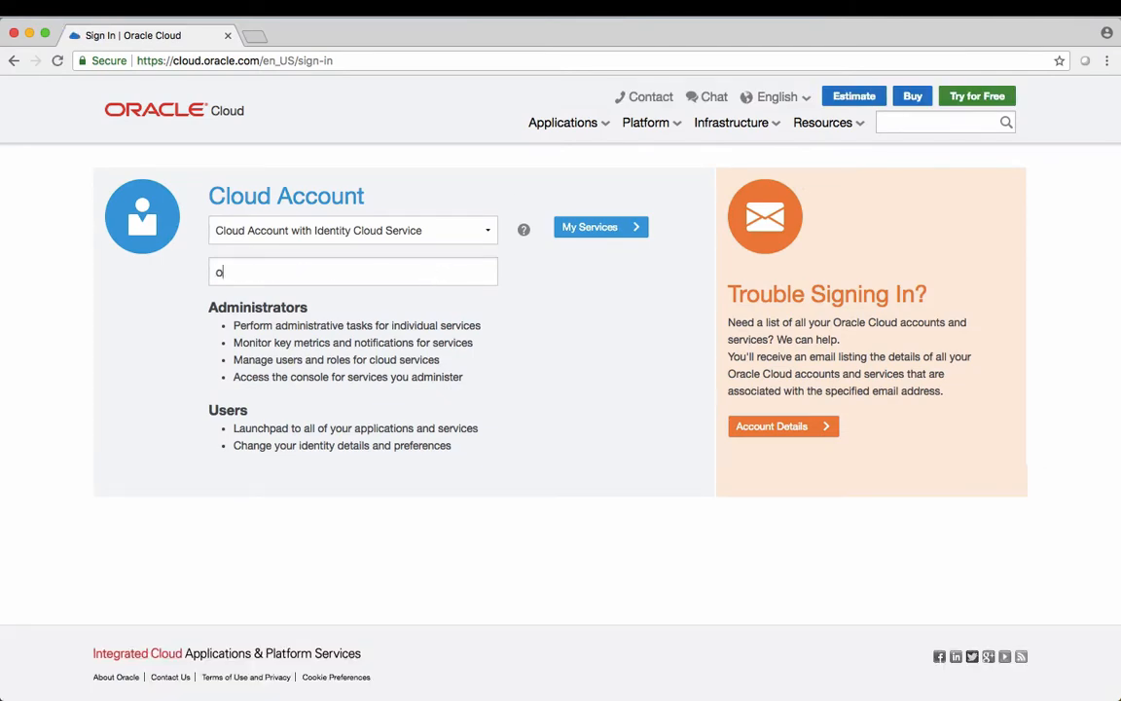
text(bclouducm)
click(620, 228)
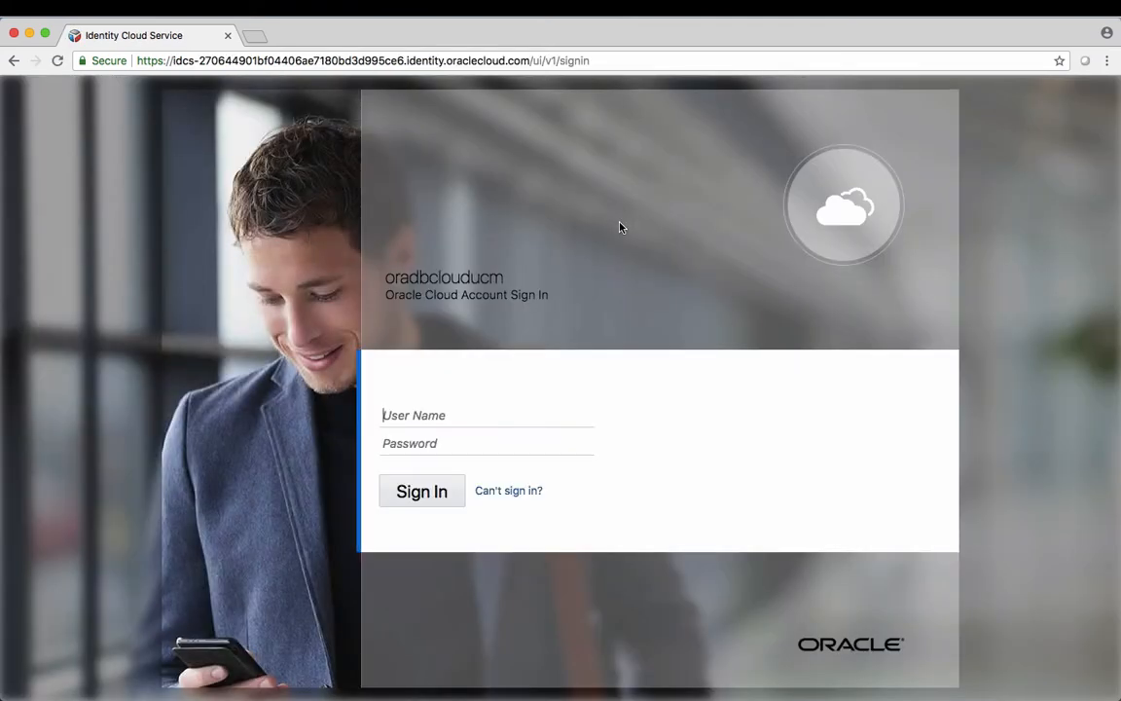
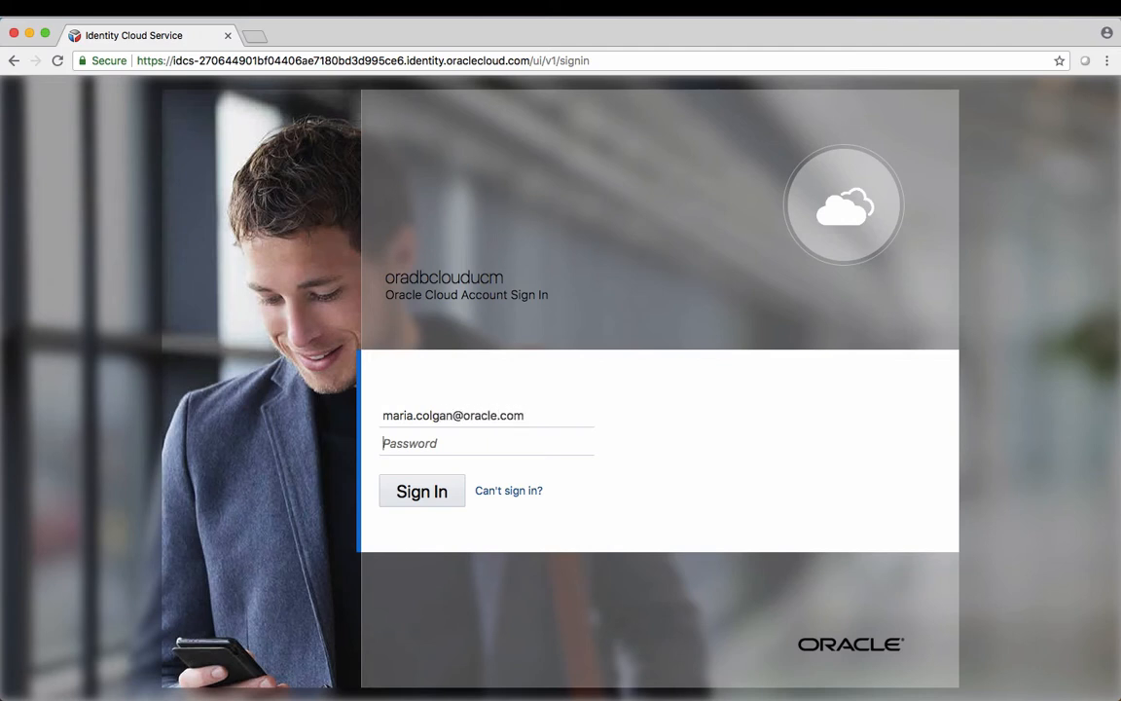
Sign in to Identity Cloud Service with the user's e-mail address and account password
key(Tab)
text(••••••••••••)
click(421, 494)
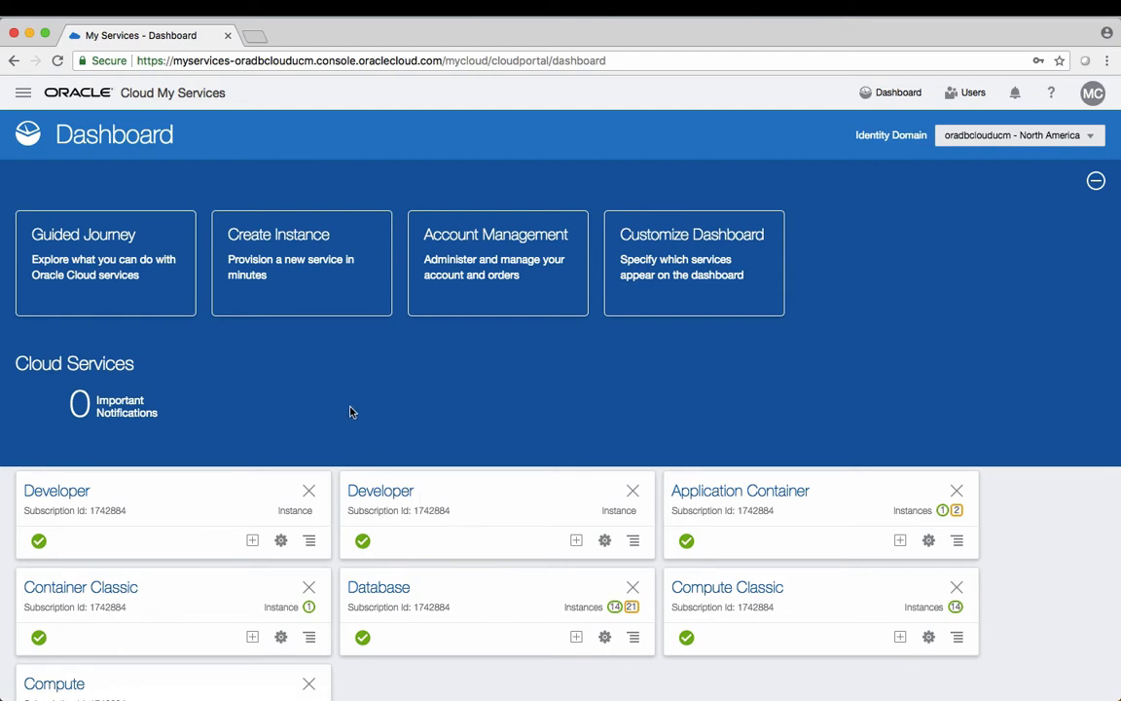
Choose Autonomous Database from the Services list in the My Services navigation menu
click(24, 94)
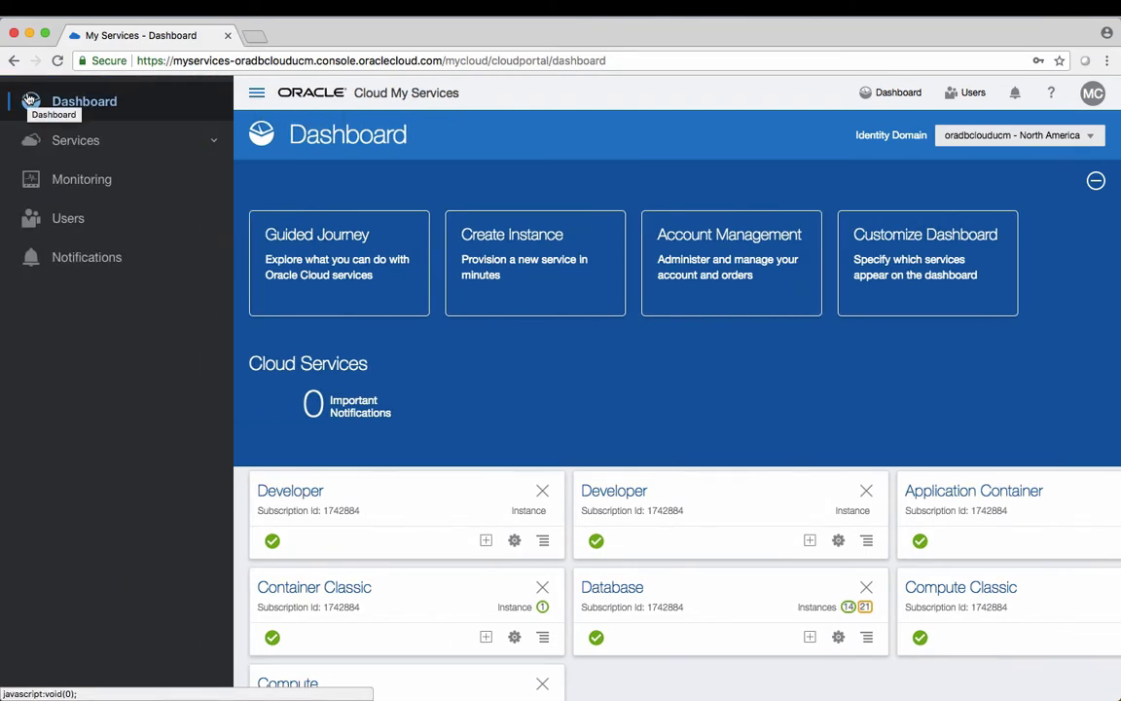
click(57, 149)
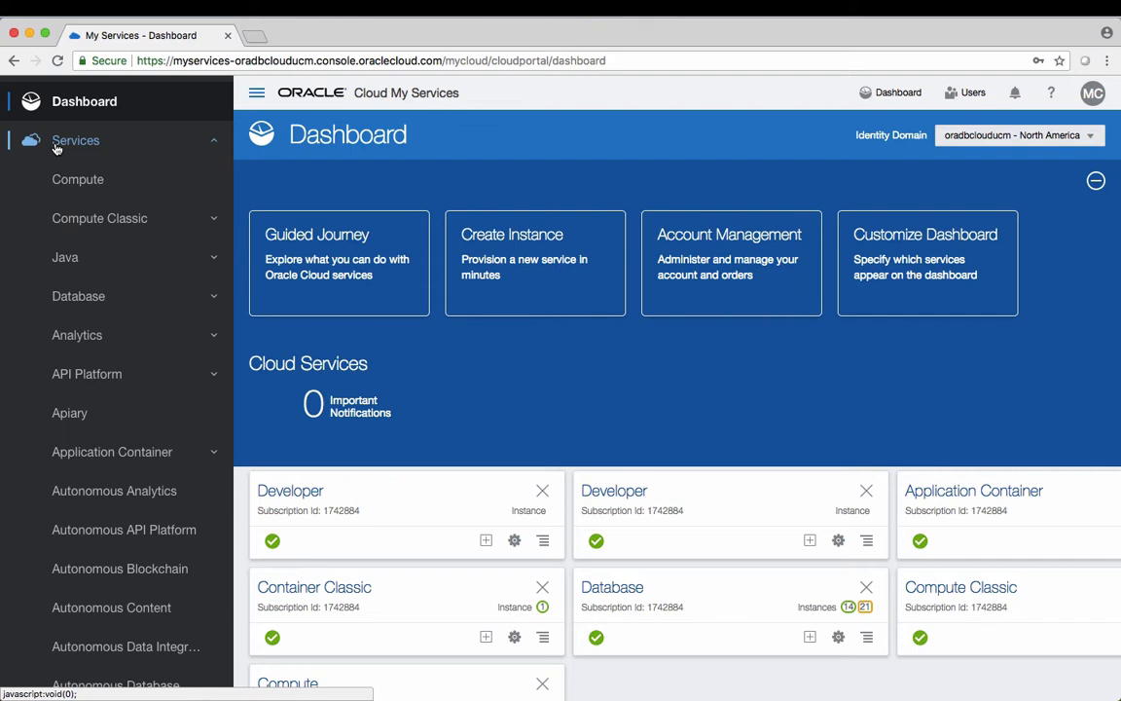
scroll(110, 368, down, 1)
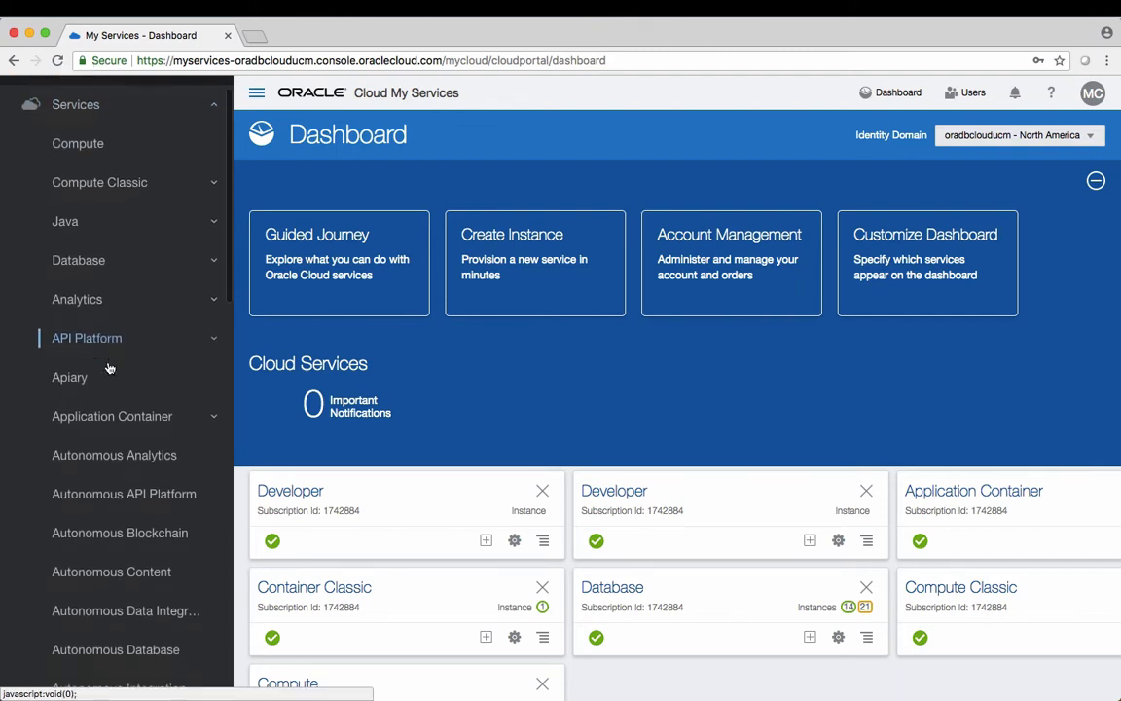
scroll(110, 368, down, 4)
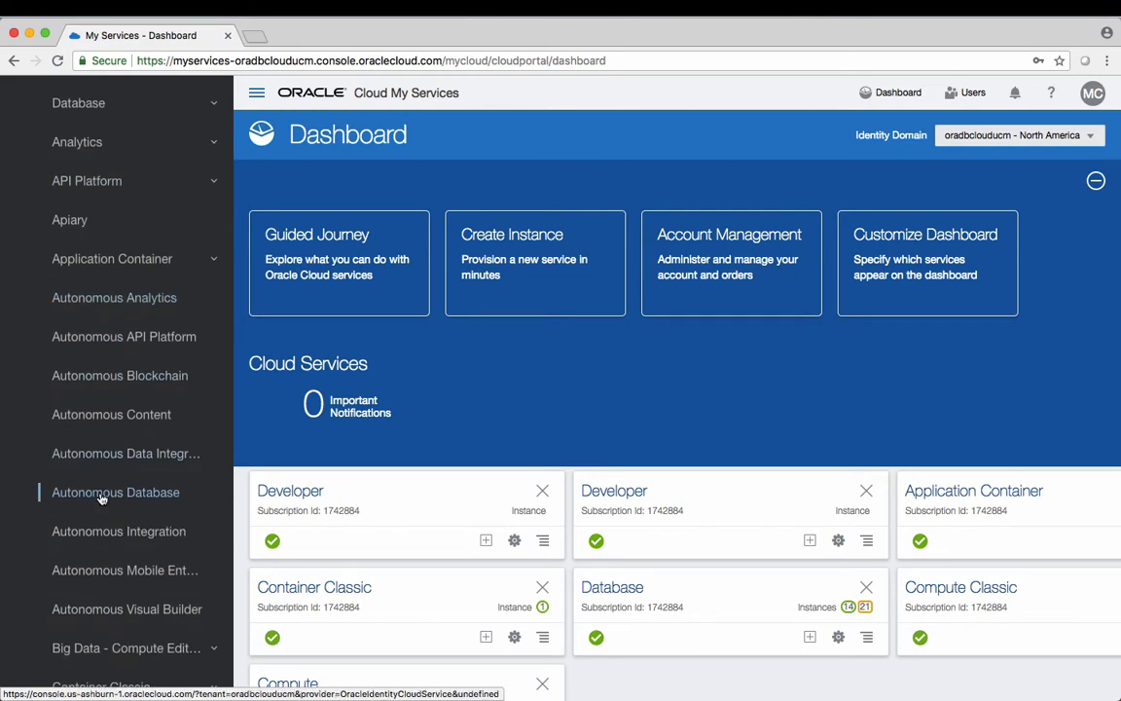
click(101, 496)
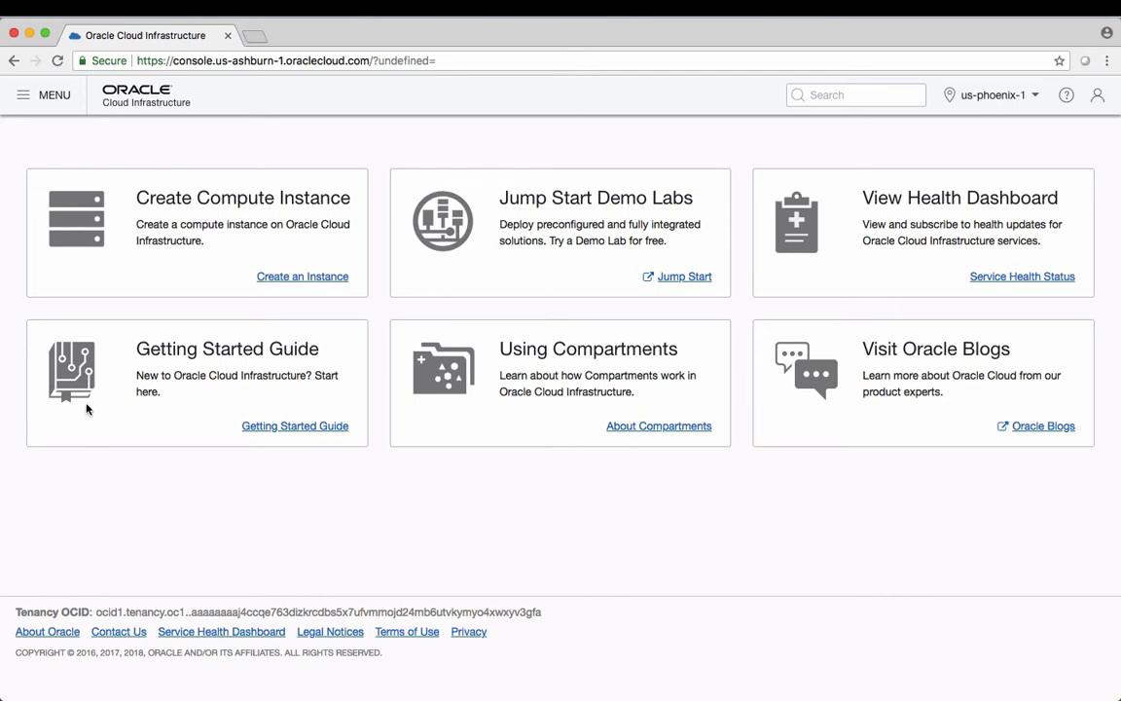
Go through the console menu to Database > Autonomous Transaction Processing for the GVENZL compartment
click(21, 97)
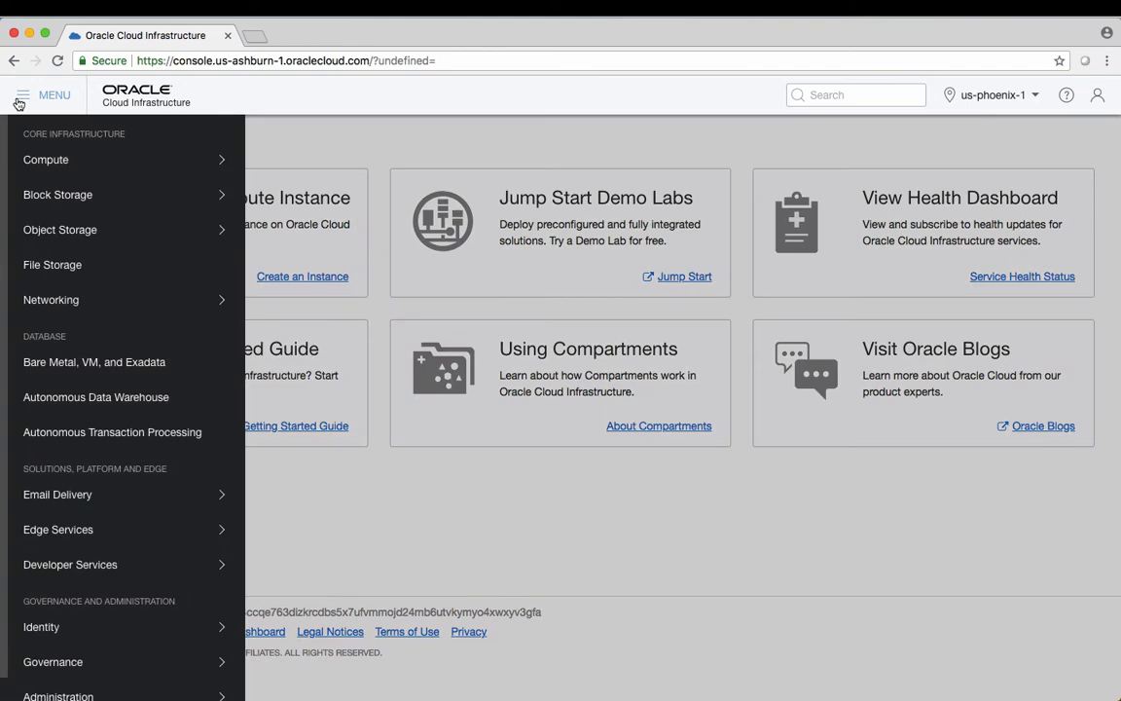
click(82, 433)
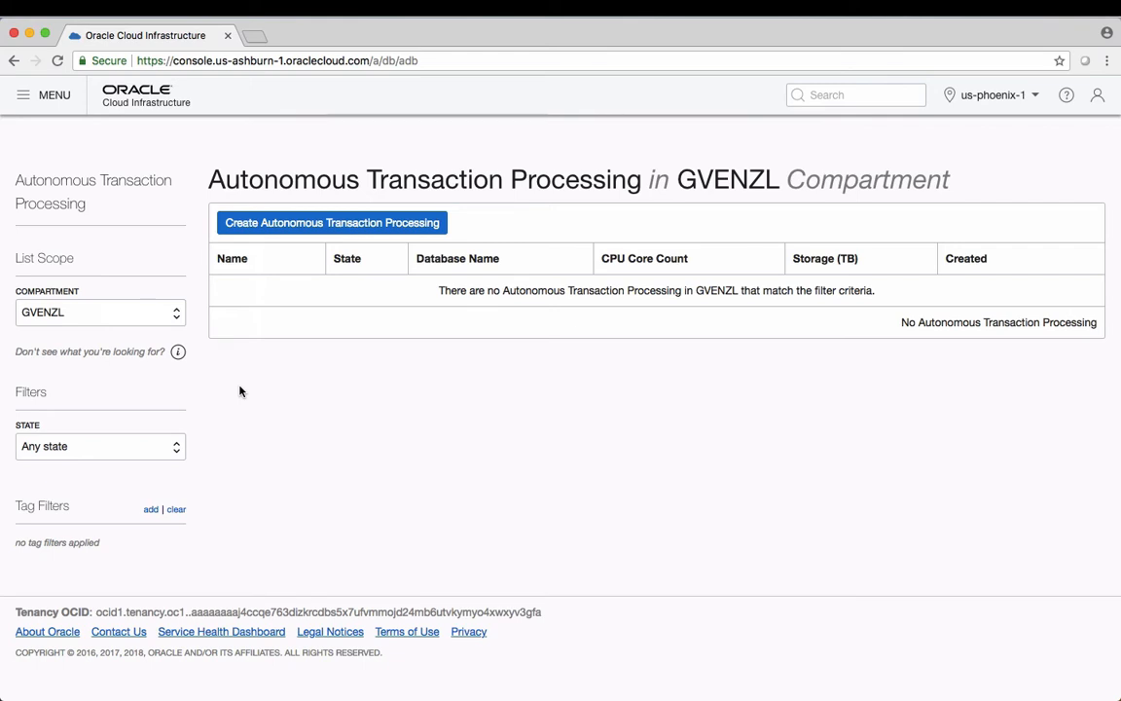
mouse_move(177, 351)
Start a new database with display name and database name AutonomousTP and 4 CPU cores
click(305, 226)
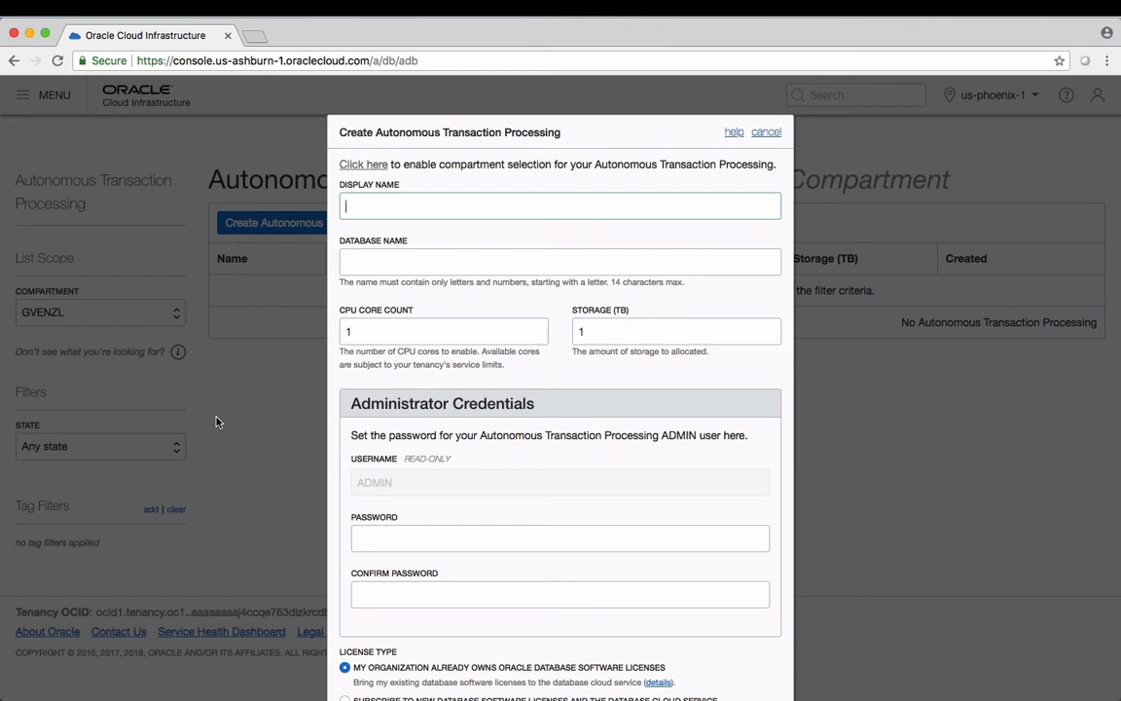
text(AutonomousTP)
click(360, 265)
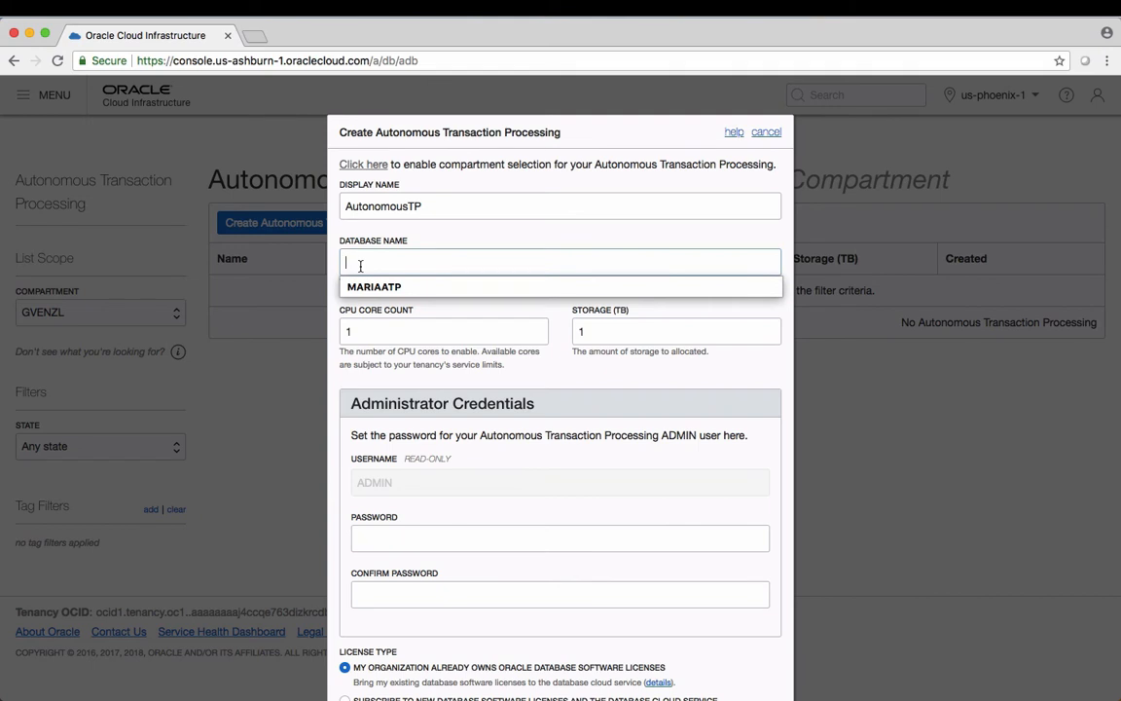
text(Auton)
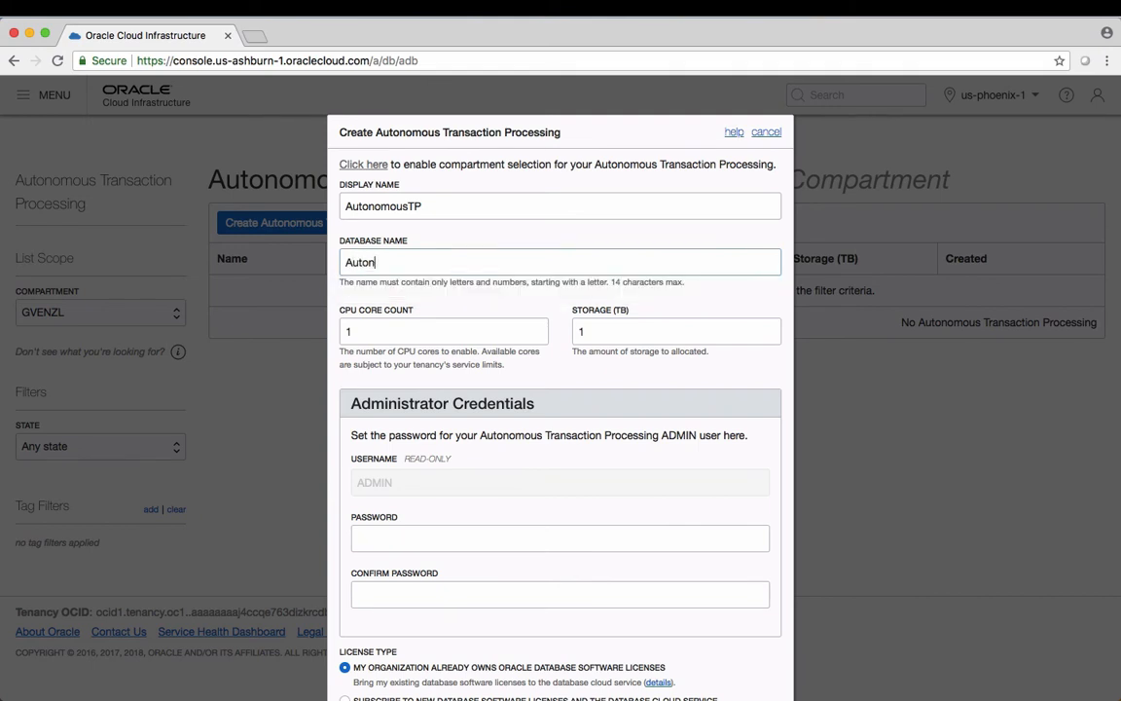
text(omousTP)
drag(367, 331, 347, 331)
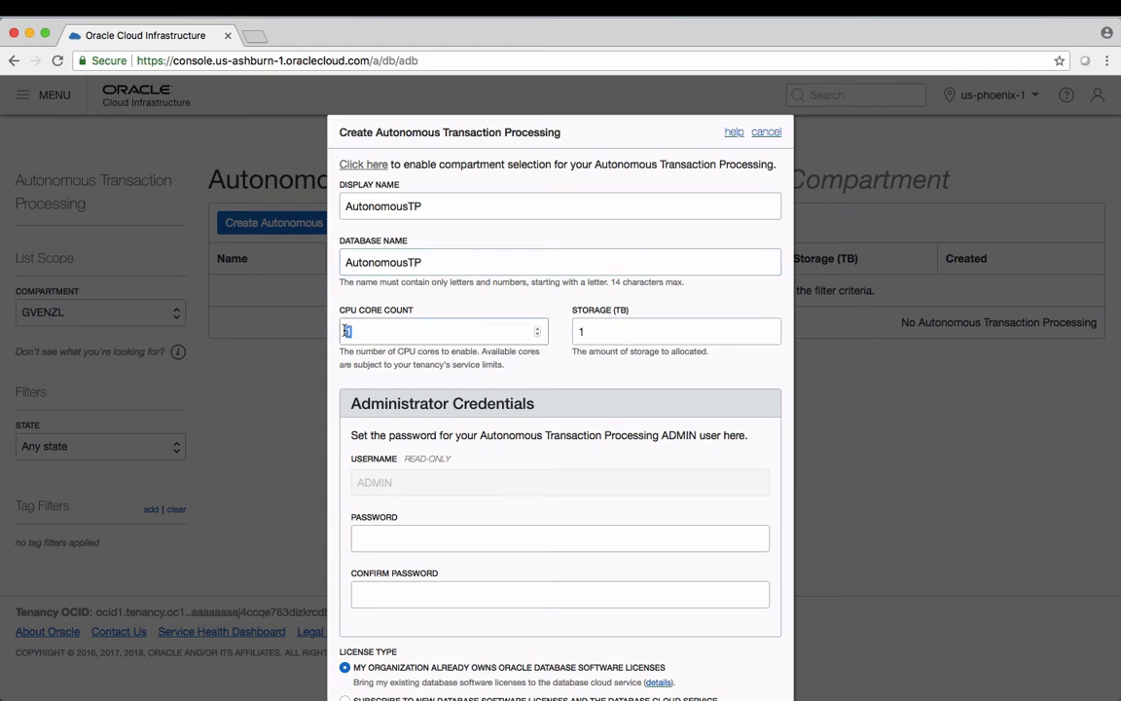
text(4)
click(431, 531)
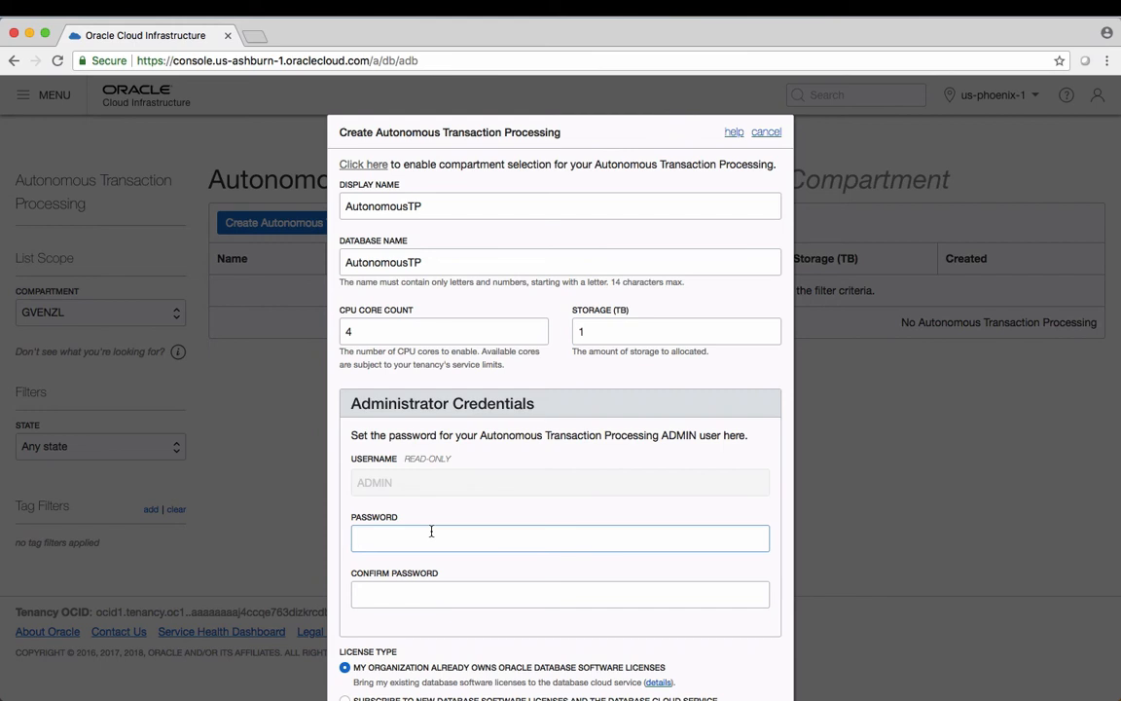
Enter the ADMIN password and type it again in Confirm Password
text(Welcome12)
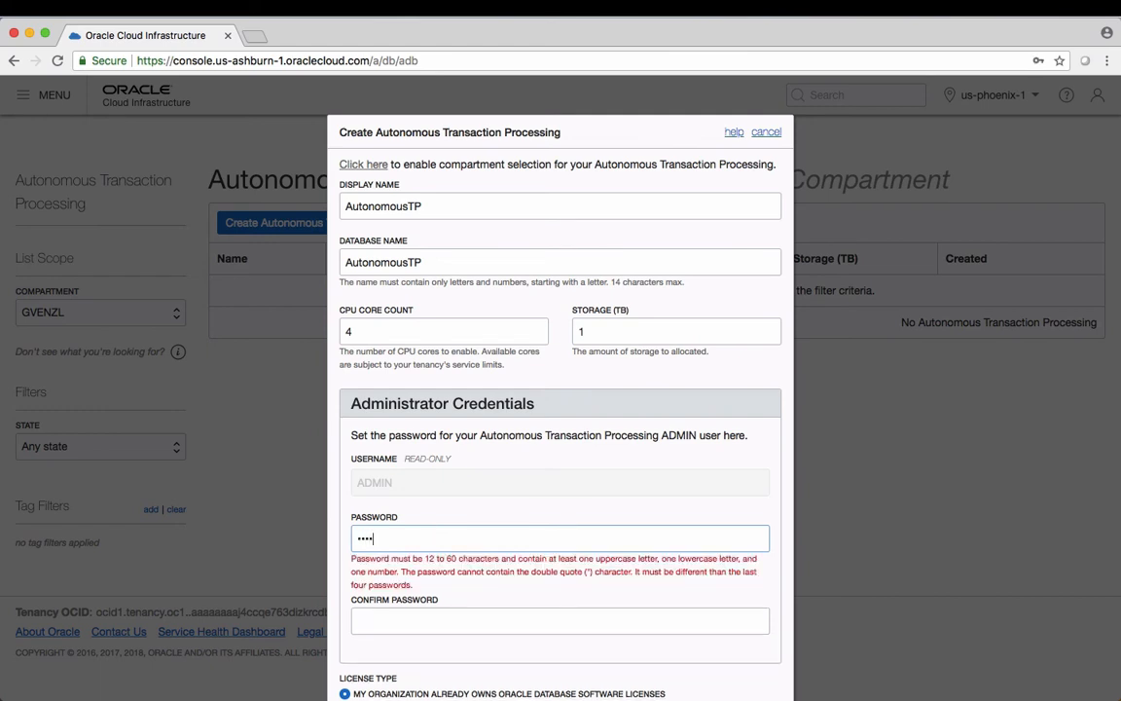
text(34567)
key(Tab)
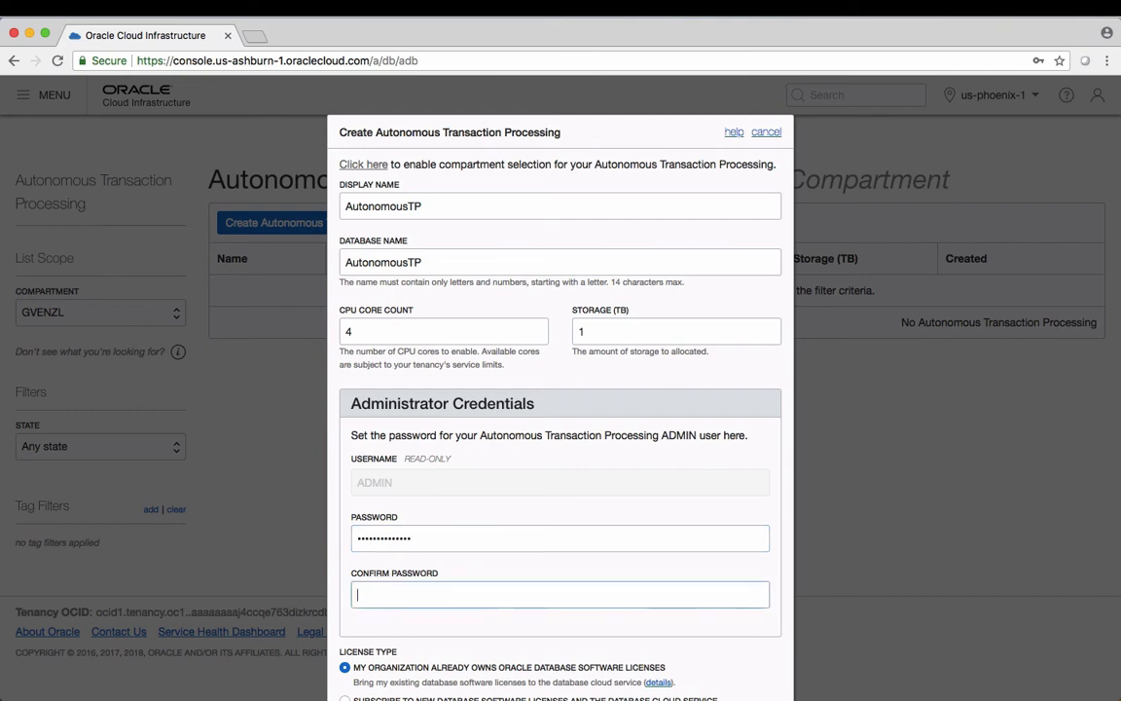
text(Welcome1)
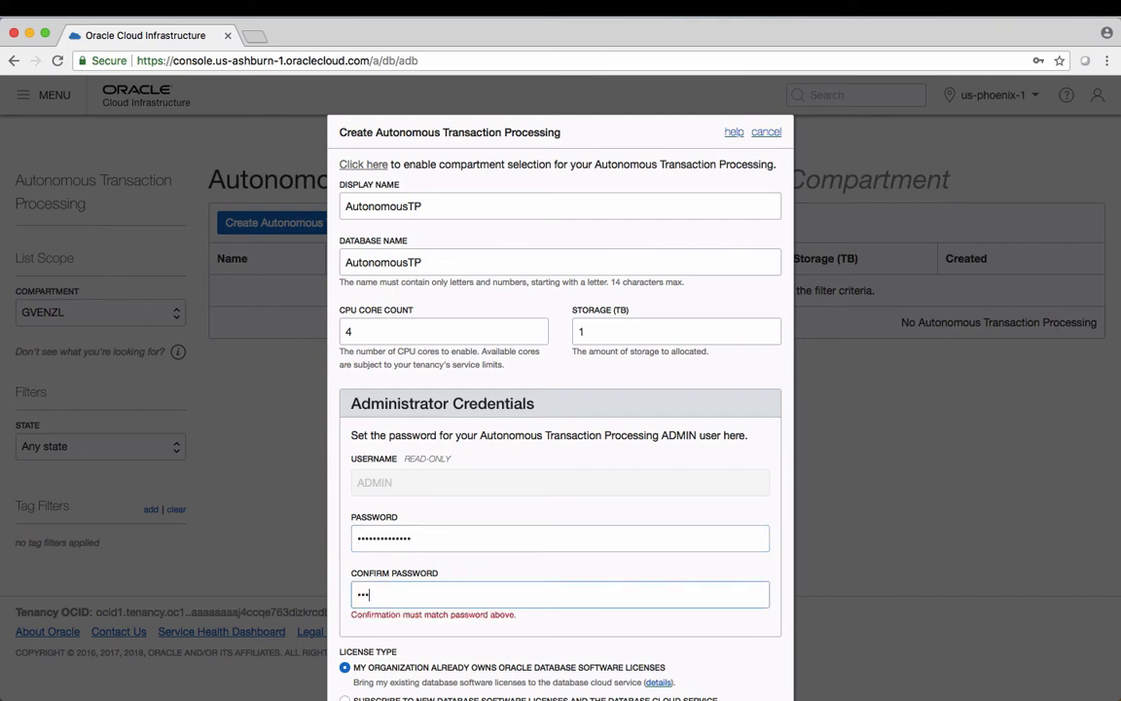
text(234567)
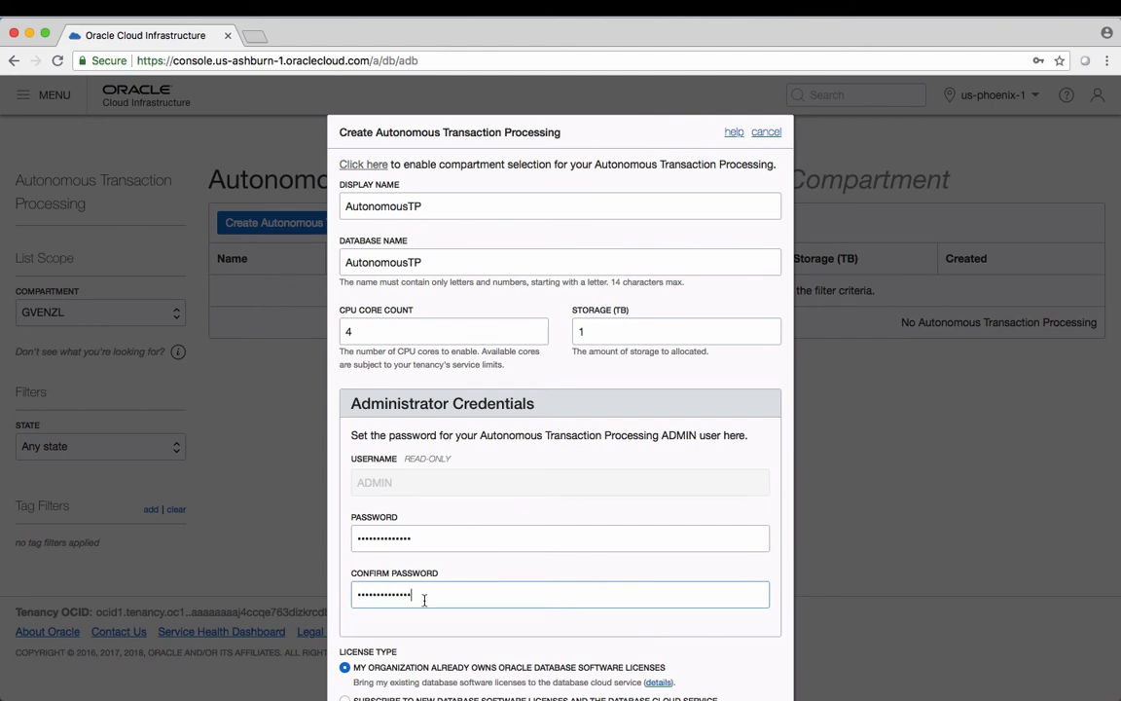
scroll(424, 601, down, 3)
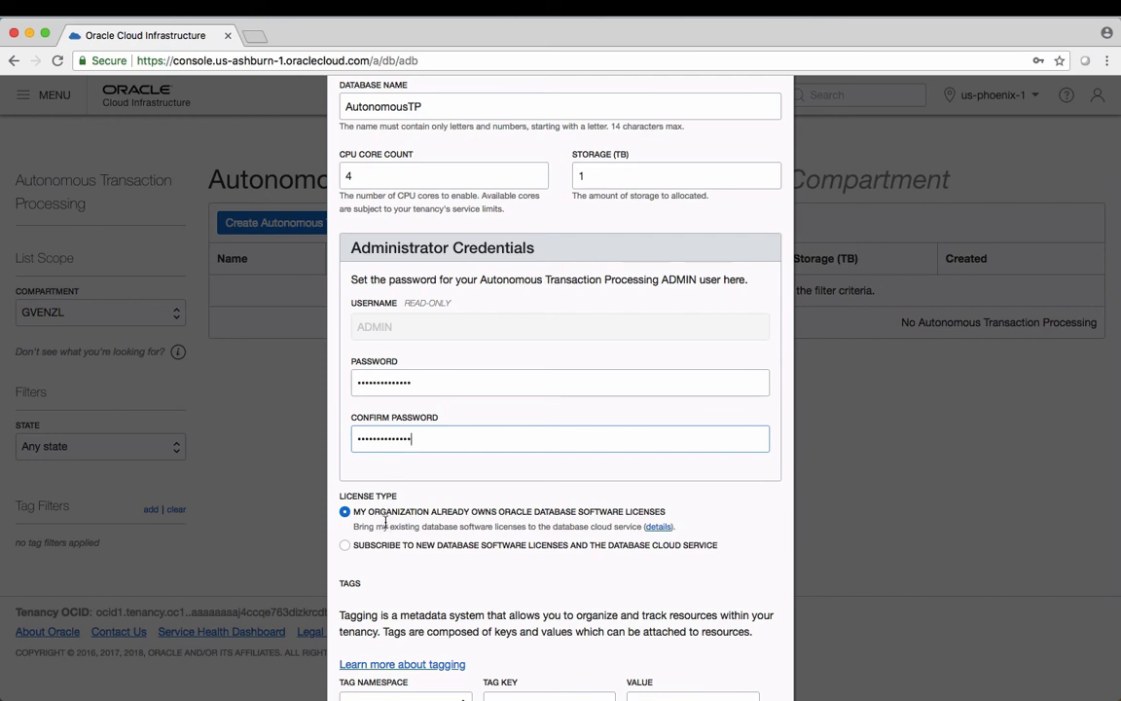
Submit AutonomousTP for provisioning, keeping bring-your-own-license and no tags
scroll(389, 487, down, 1)
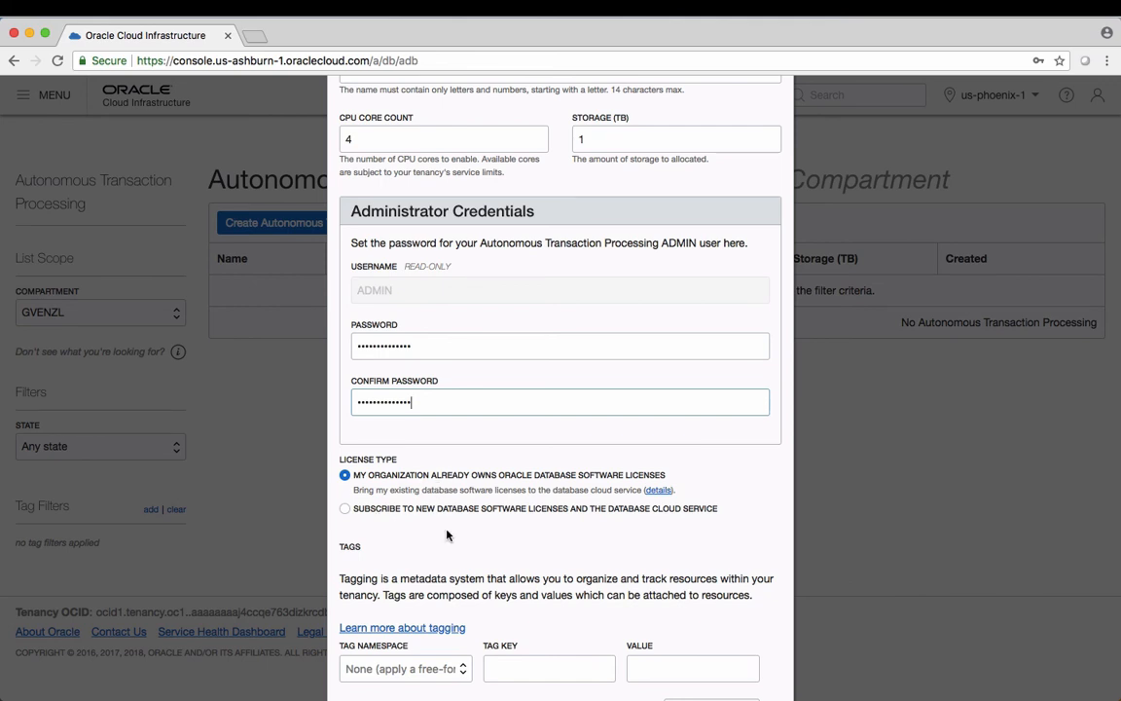
scroll(446, 534, down, 3)
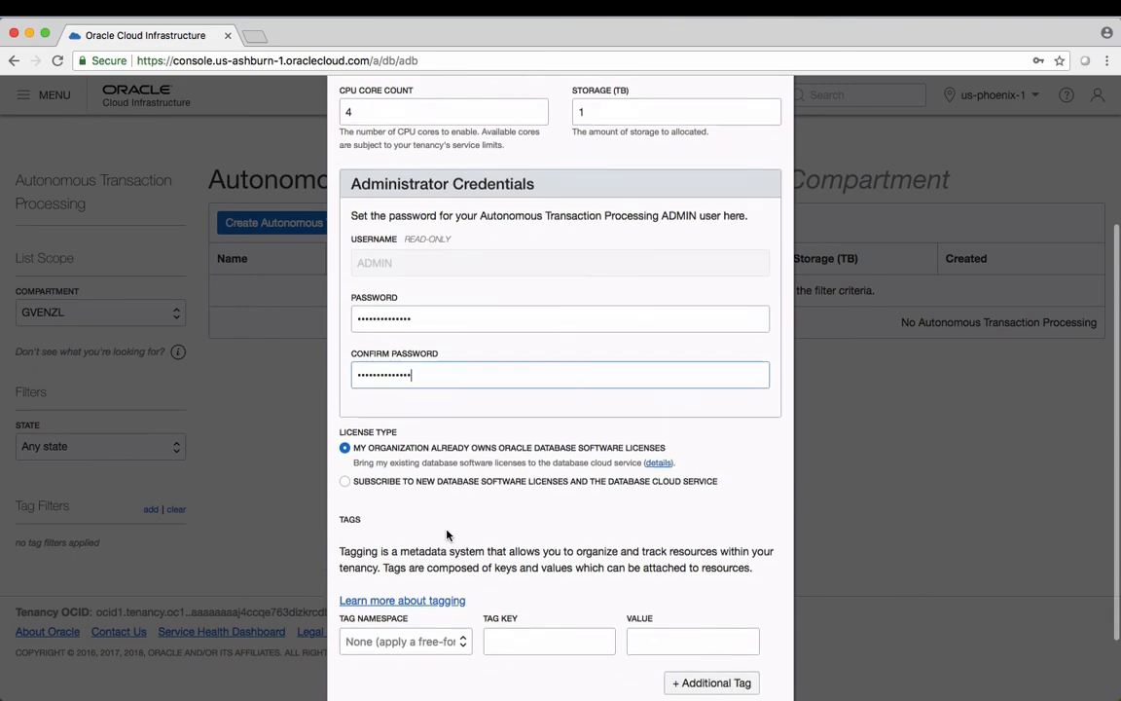
scroll(447, 534, down, 1)
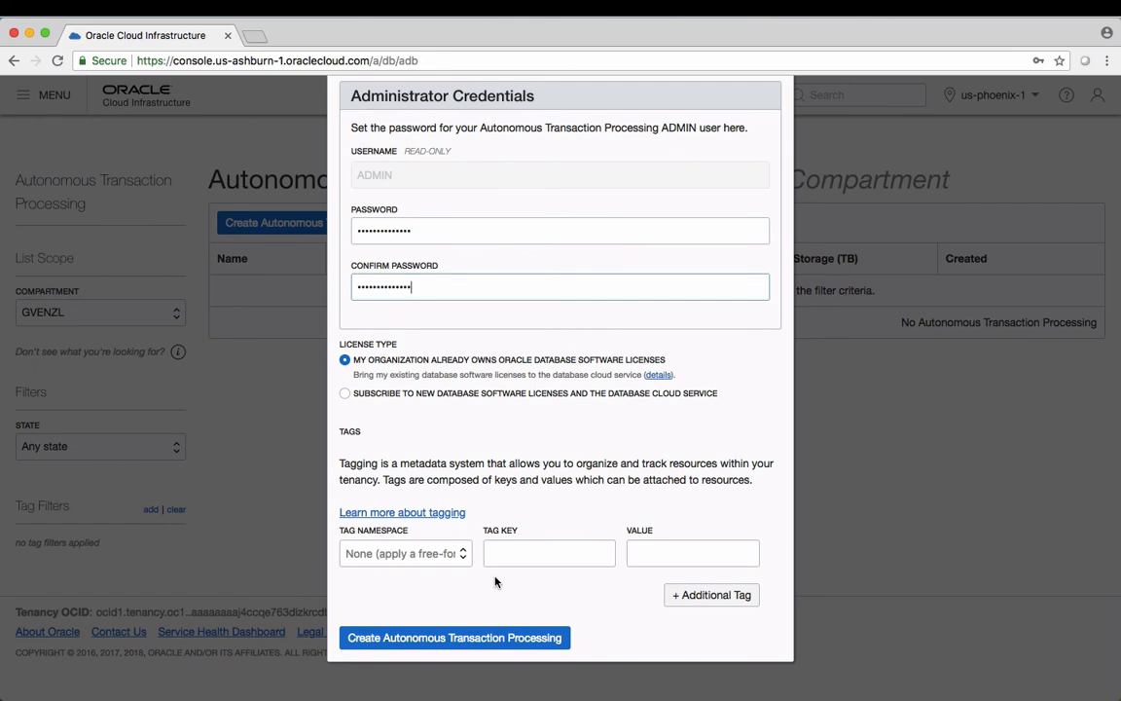
click(494, 638)
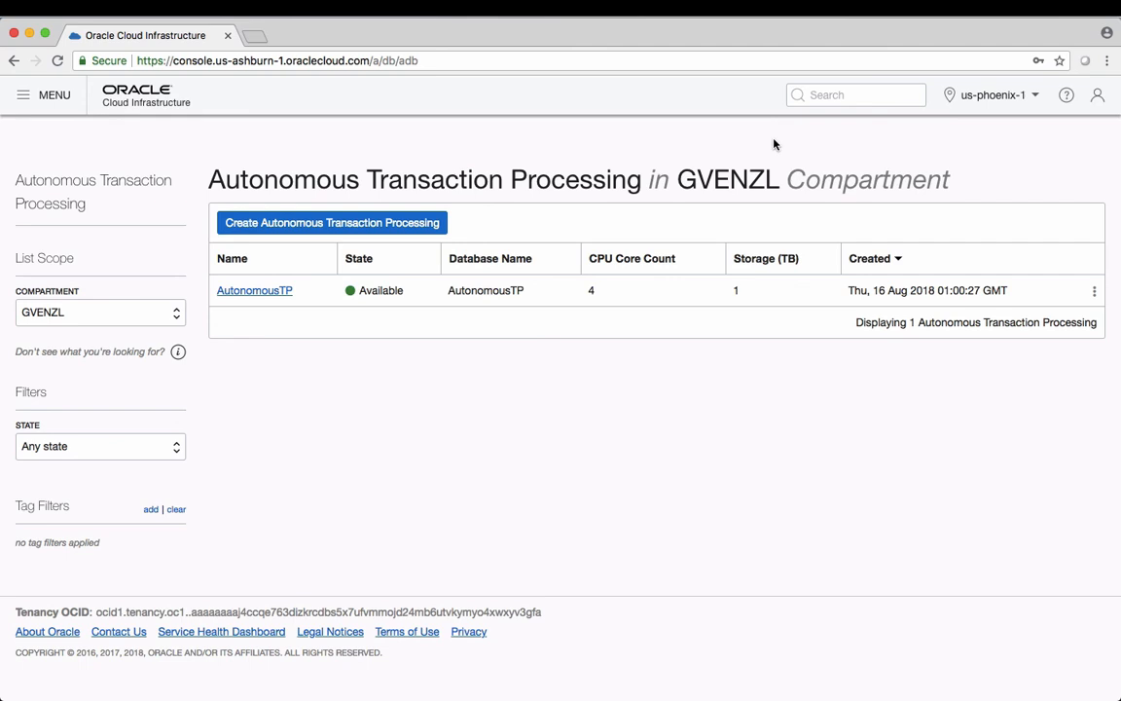
Open the details page of the now-Available AutonomousTP database
click(256, 291)
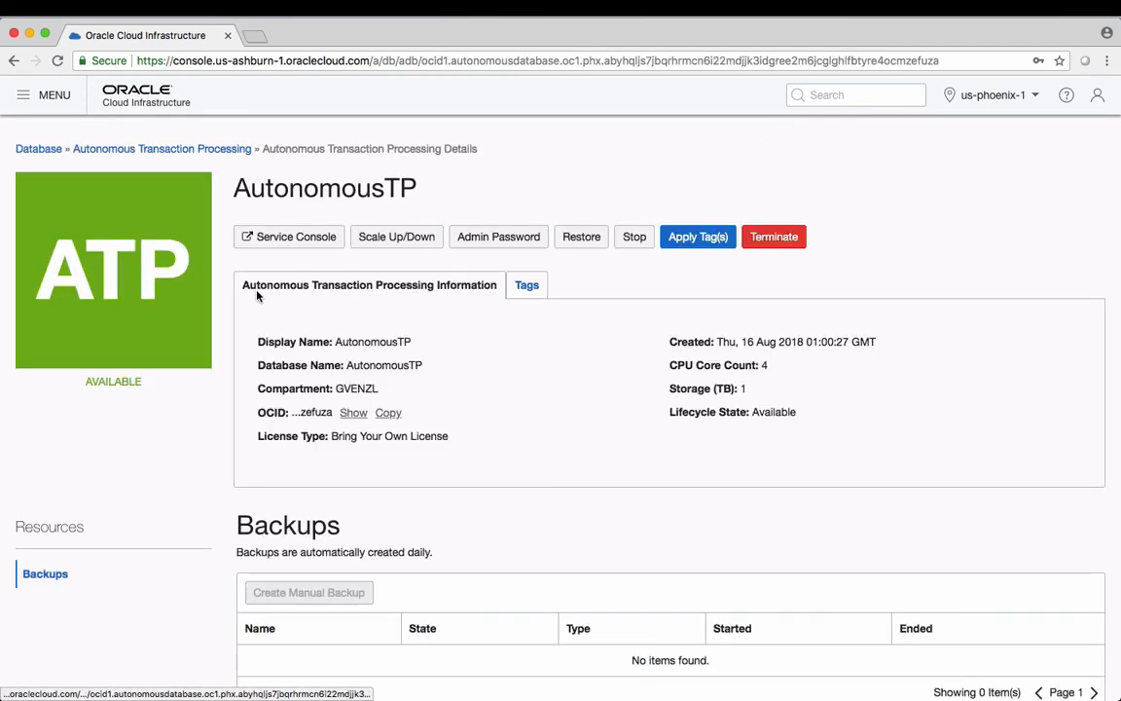